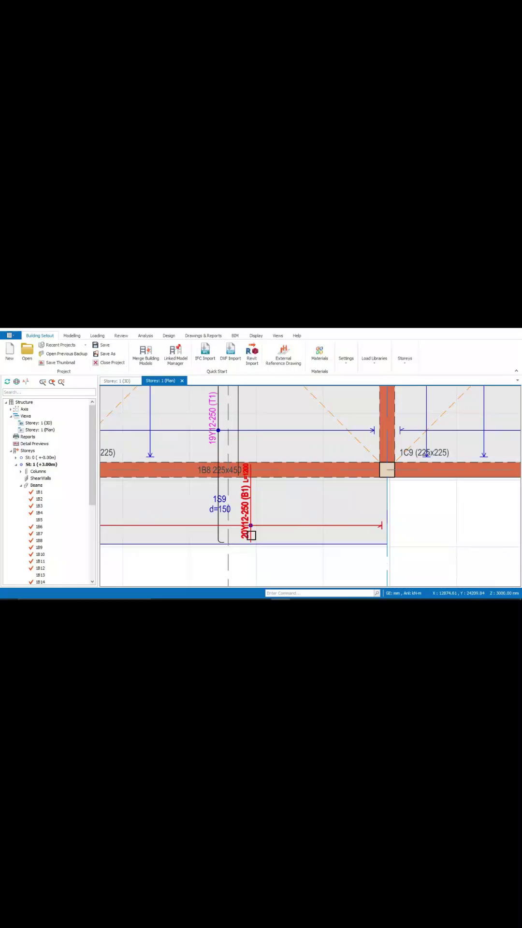
scroll(249, 537, "down", 1)
scroll(253, 525, "up", 1)
scroll(249, 530, "down", 1)
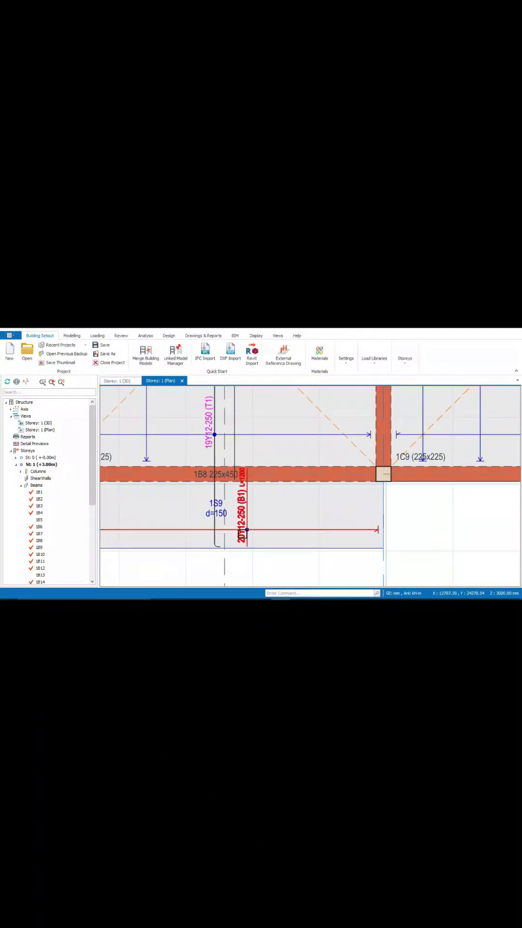
scroll(242, 523, "down", 1)
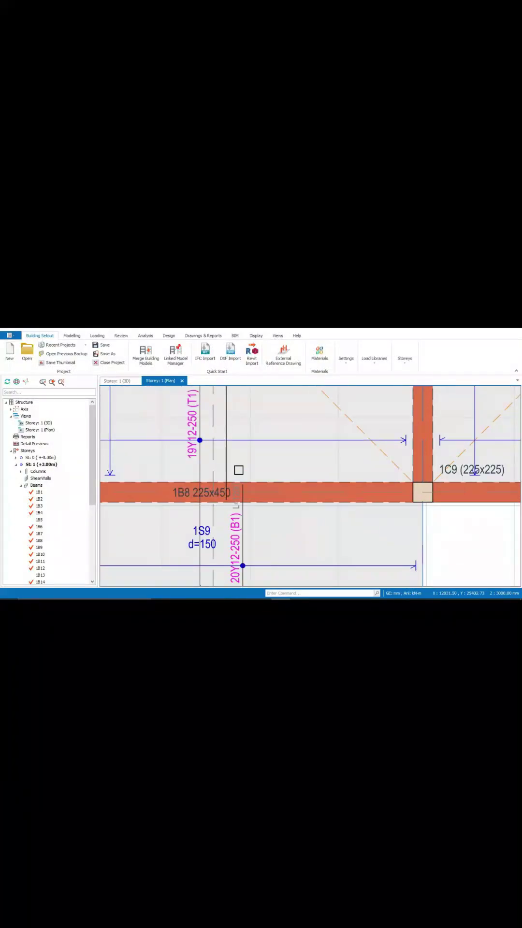
scroll(241, 483, "down", 1)
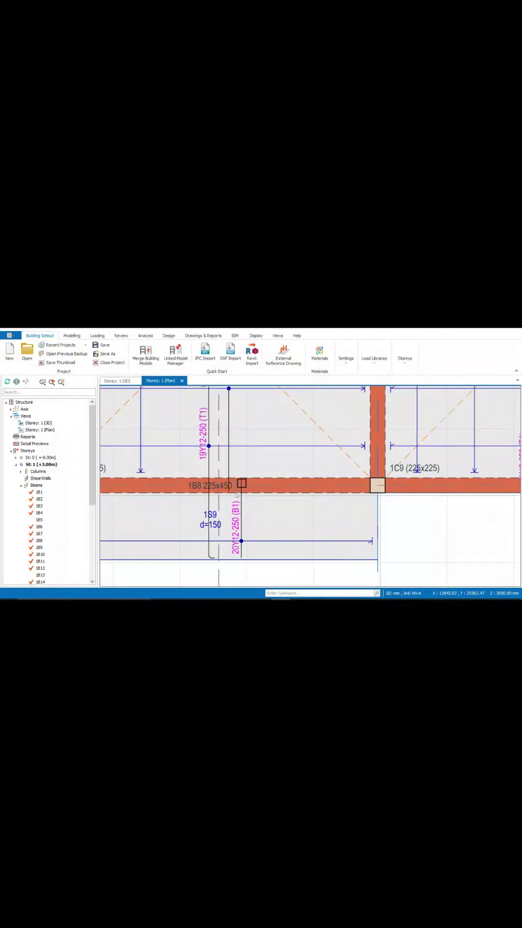
Step: Select the 19Y12-250 top rebar on cantilever slab 1S9
left_click(232, 455)
scroll(232, 444, "down", 1)
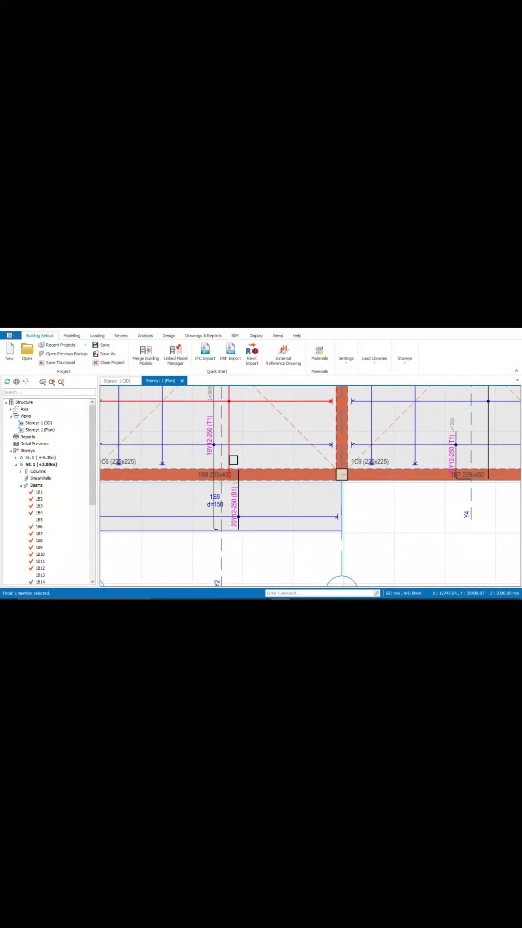
scroll(232, 460, "up", 2)
scroll(233, 460, "down", 1)
scroll(233, 460, "down", 1)
scroll(235, 459, "up", 2)
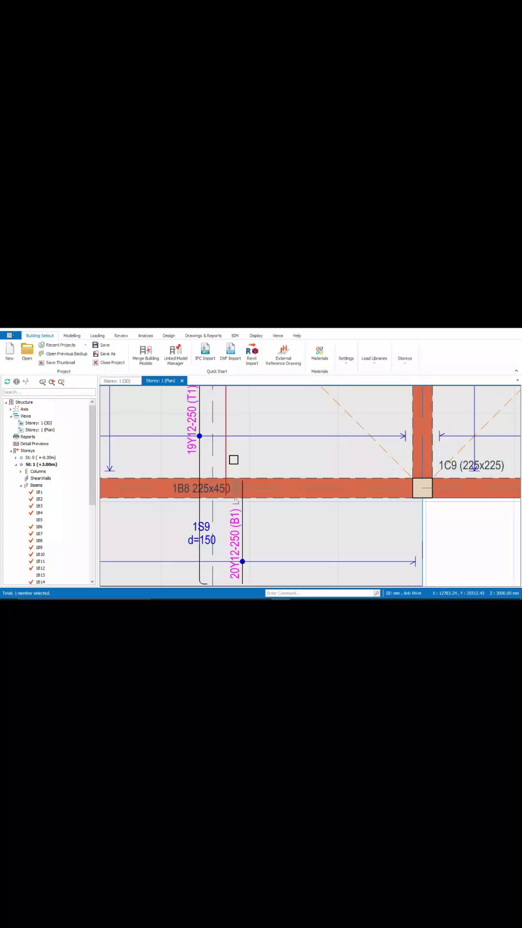
scroll(233, 460, "down", 1)
scroll(225, 461, "down", 2)
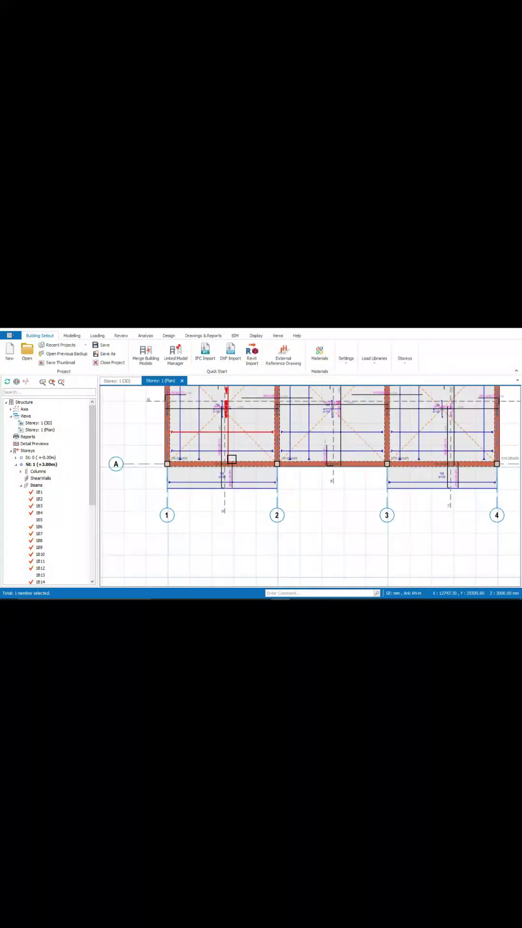
scroll(230, 494, "up", 1)
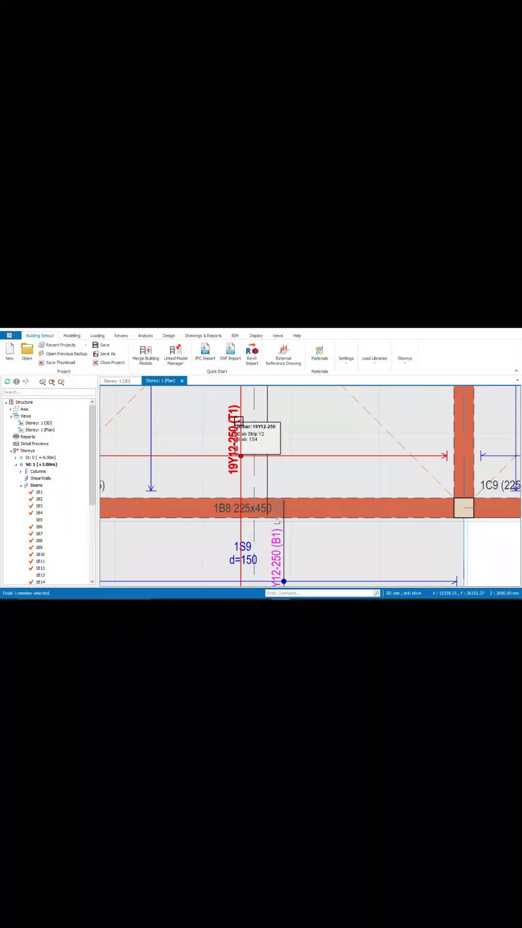
scroll(244, 445, "down", 1)
scroll(275, 504, "up", 1)
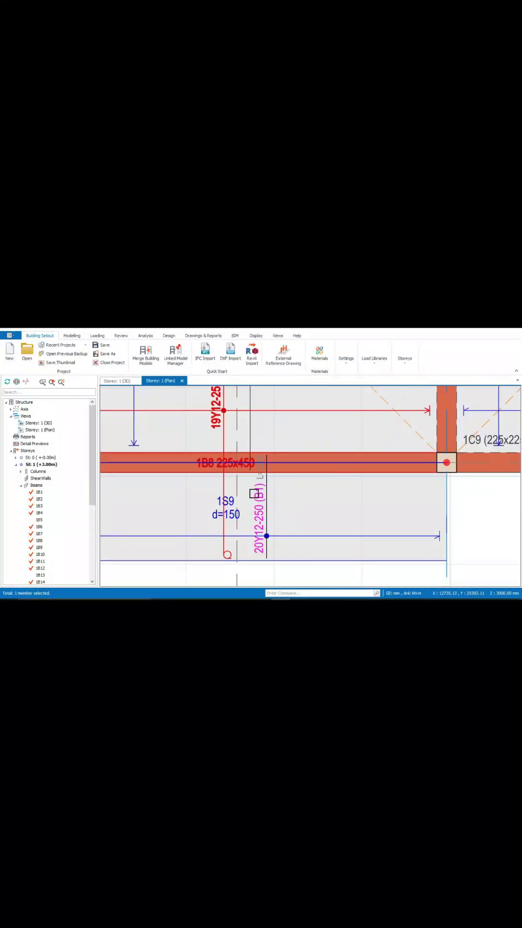
scroll(215, 525, "down", 1)
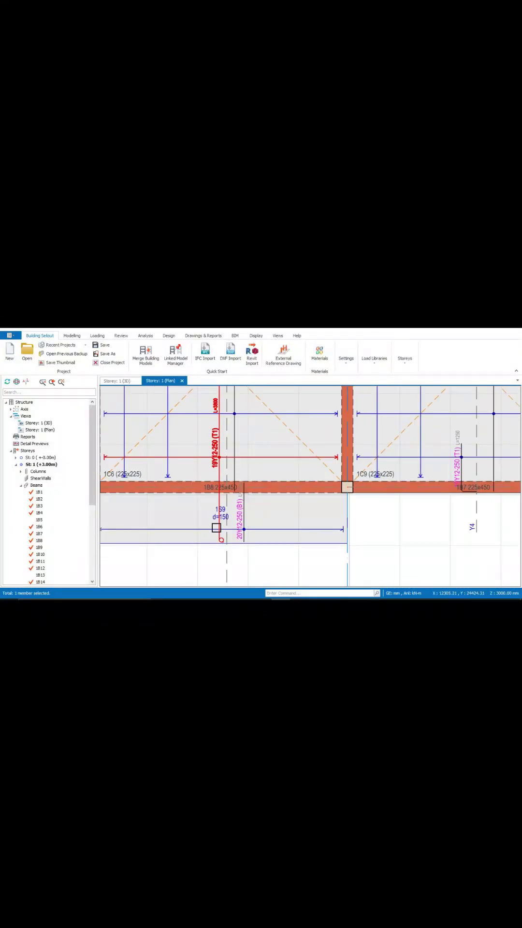
scroll(212, 525, "down", 1)
scroll(211, 525, "down", 1)
scroll(211, 525, "down", 1)
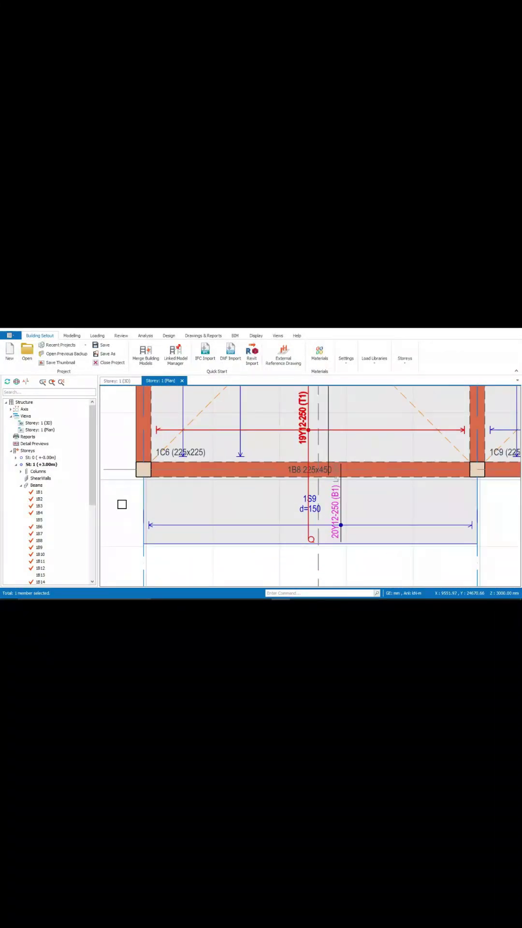
scroll(350, 507, "up", 1)
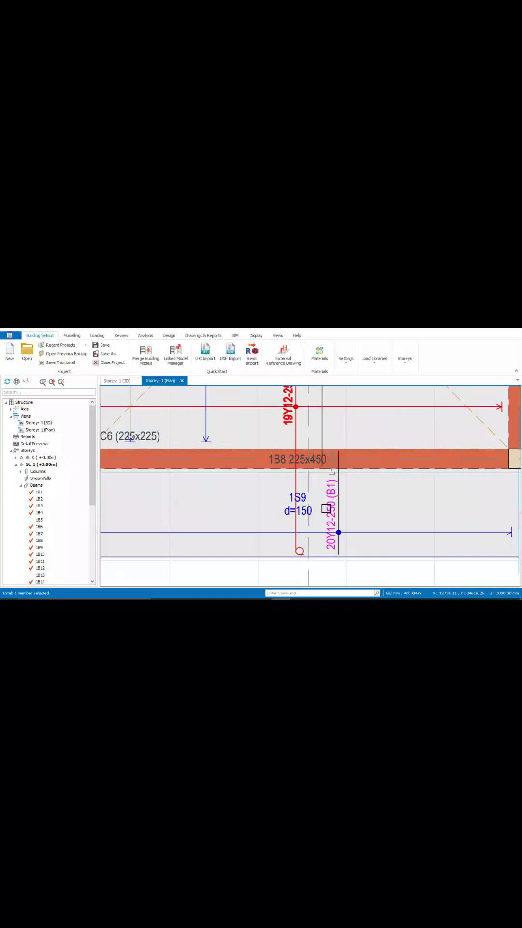
scroll(326, 508, "down", 1)
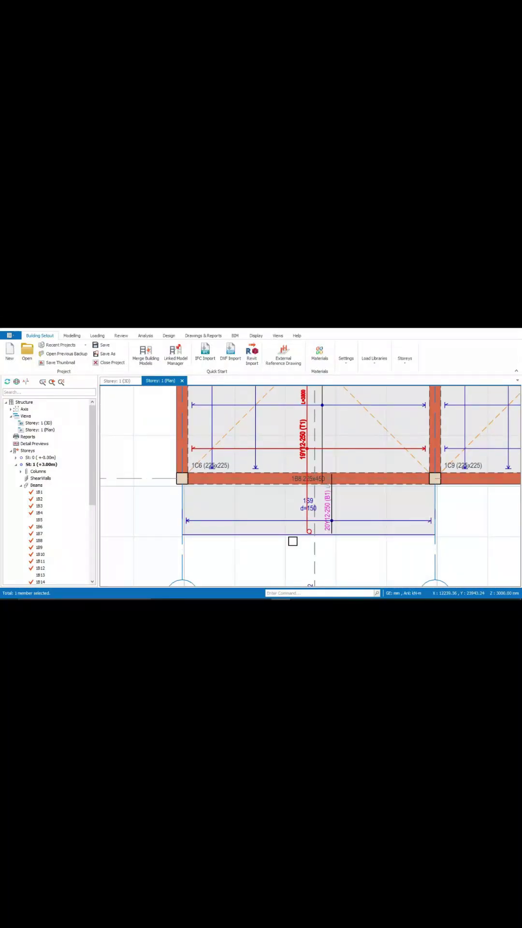
scroll(284, 503, "down", 1)
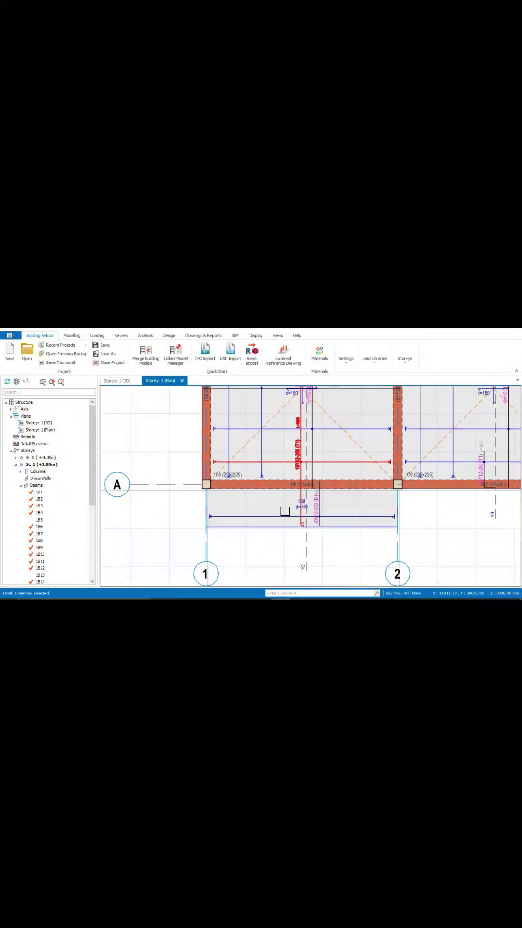
scroll(304, 536, "up", 1)
scroll(306, 533, "up", 1)
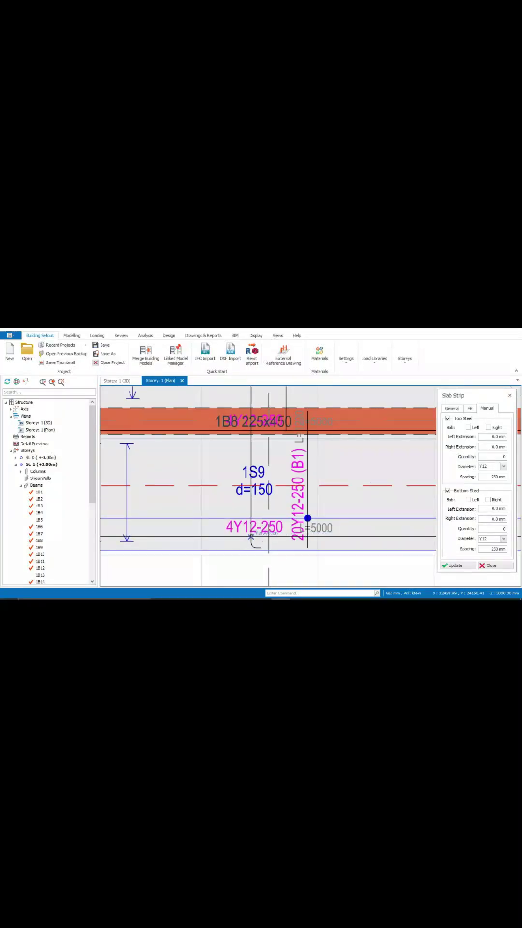
scroll(251, 537, "up", 1)
scroll(274, 525, "up", 1)
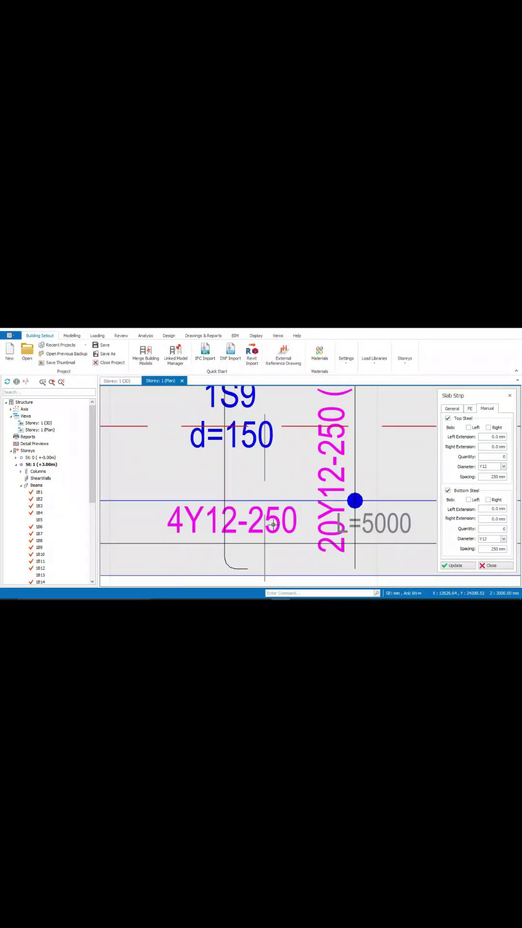
scroll(273, 523, "down", 1)
scroll(265, 527, "down", 1)
scroll(266, 526, "down", 1)
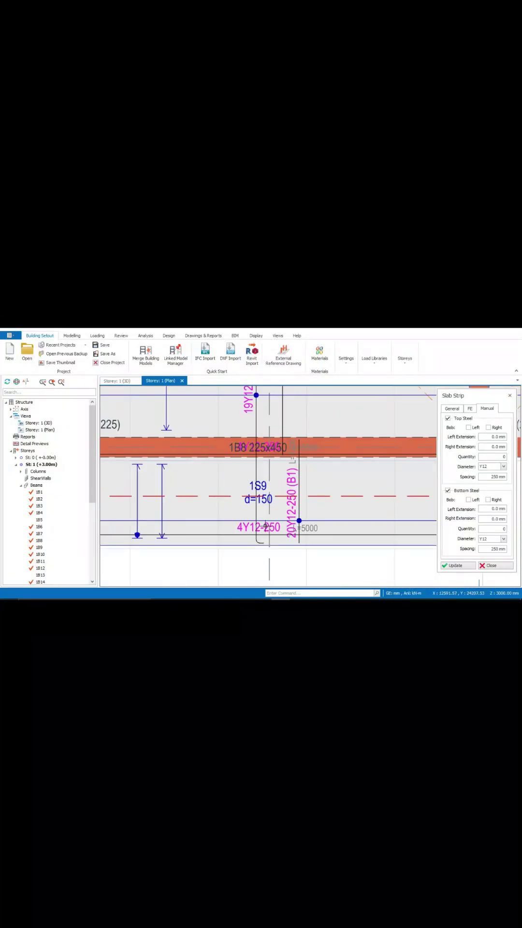
scroll(265, 527, "down", 1)
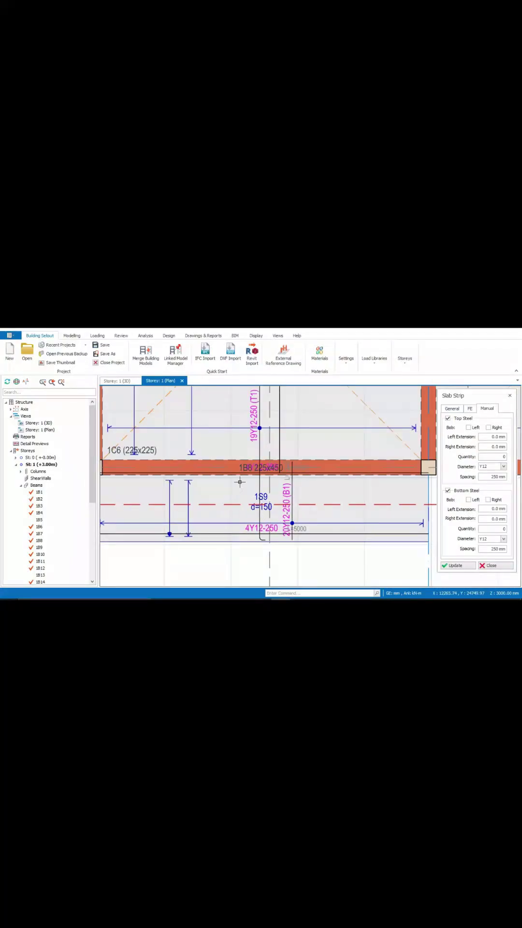
scroll(229, 477, "up", 1)
scroll(239, 471, "up", 1)
scroll(247, 466, "up", 1)
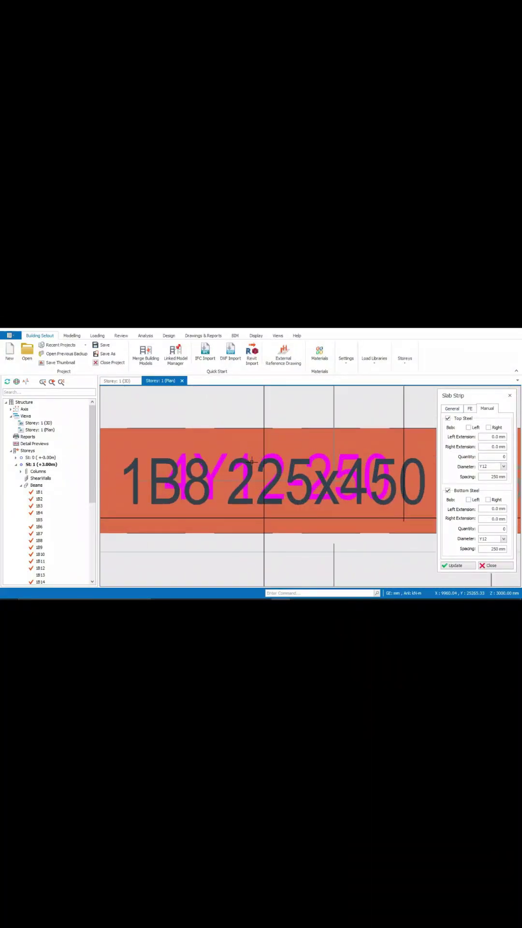
scroll(252, 462, "up", 1)
scroll(251, 462, "down", 1)
scroll(260, 462, "down", 1)
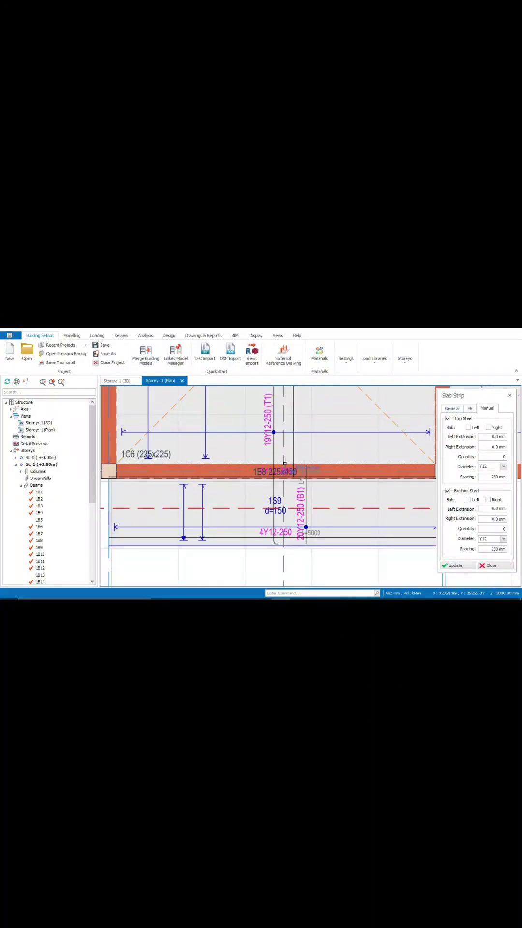
scroll(272, 462, "up", 1)
scroll(272, 461, "up", 1)
scroll(257, 465, "down", 1)
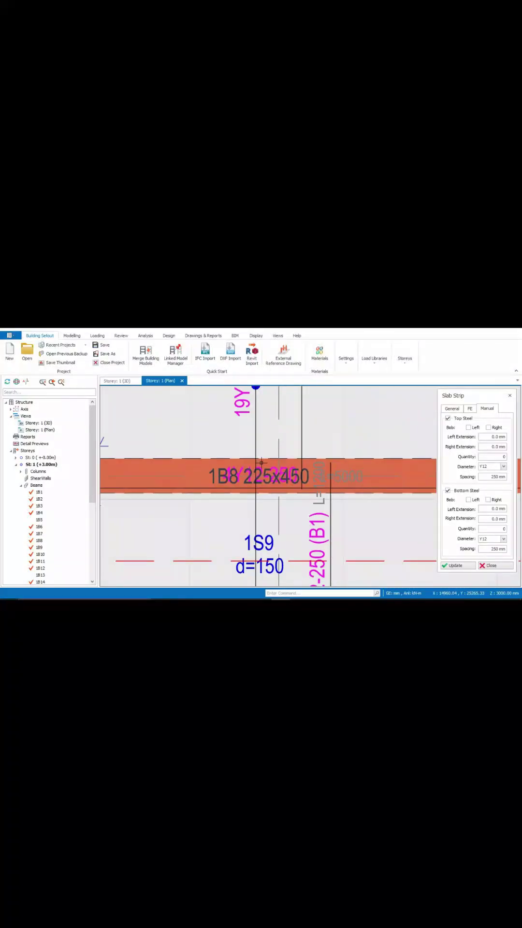
scroll(255, 462, "up", 2)
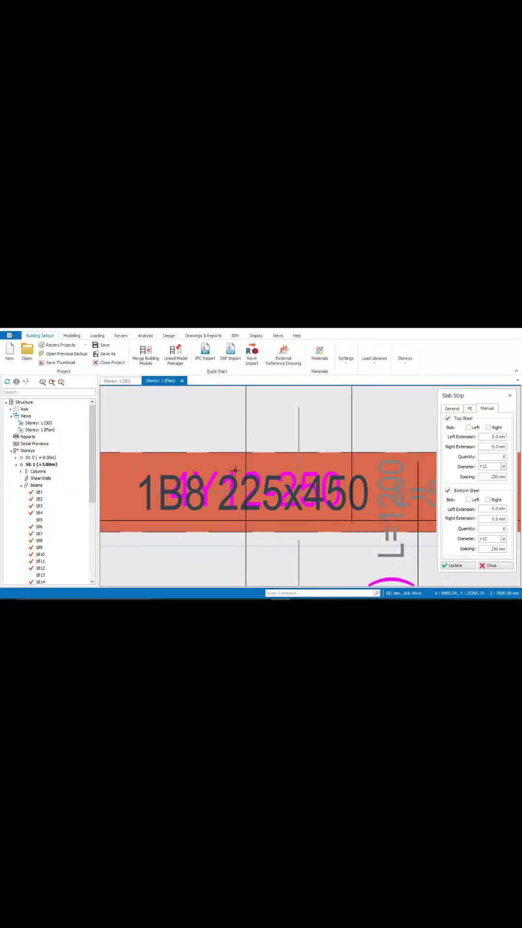
scroll(235, 471, "down", 1)
scroll(246, 472, "down", 1)
scroll(258, 475, "down", 1)
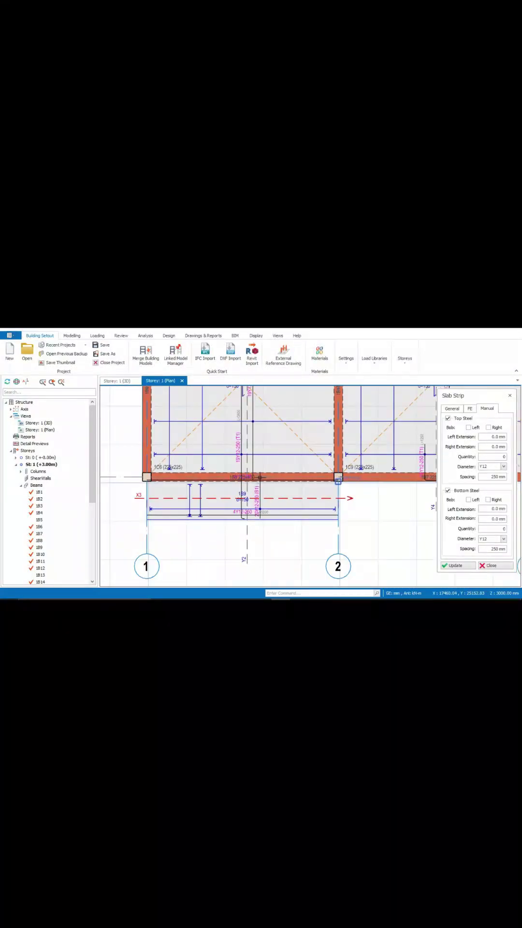